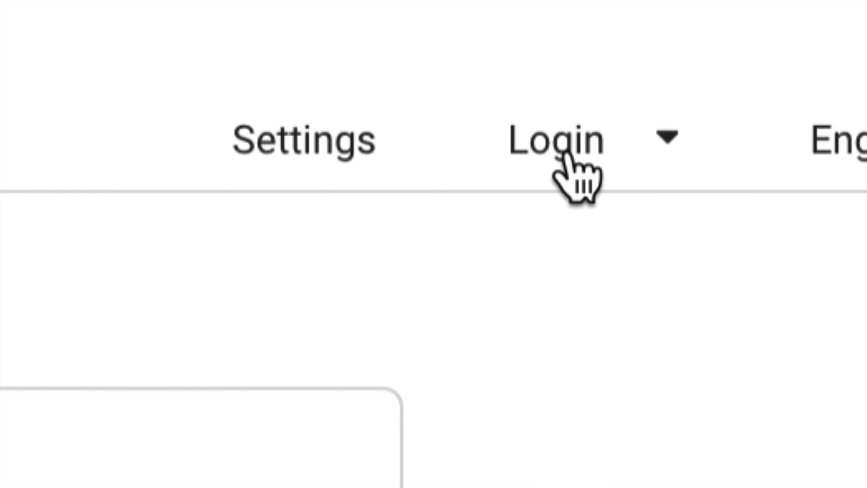
Step: Start the account login and agree to join the Product Improvement Program
left_click(565, 154)
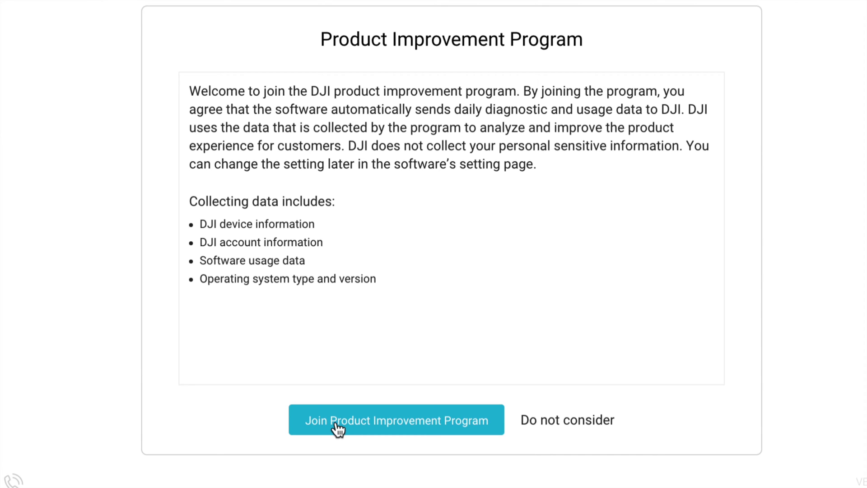
left_click(337, 428)
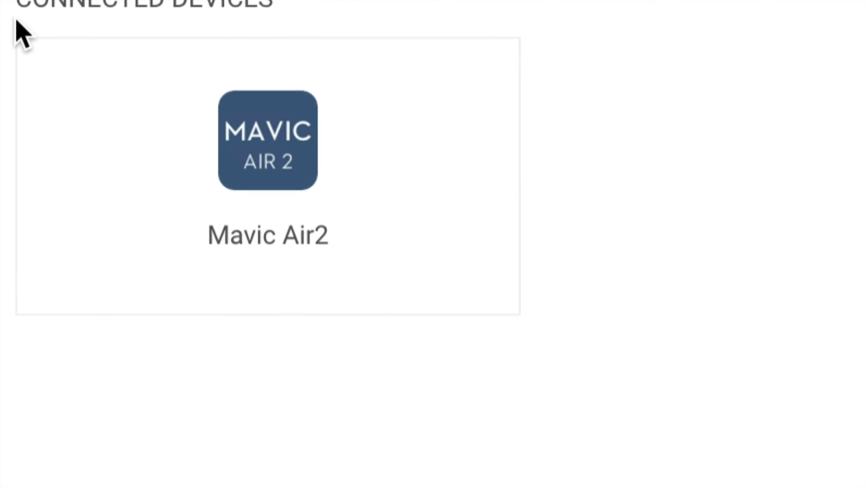
Step: Open the connected Mavic Air2 and view the update requirements for refreshing firmware V01.00.0340, without starting the update
left_click(346, 172)
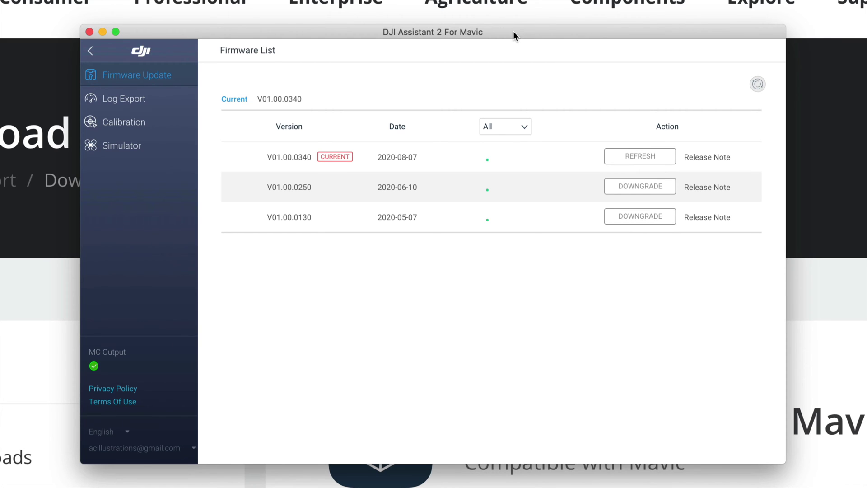
left_click(647, 158)
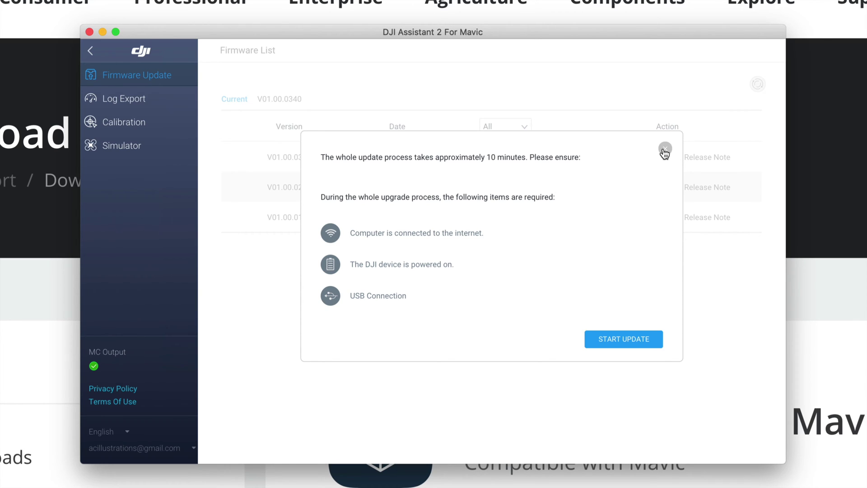
left_click(664, 149)
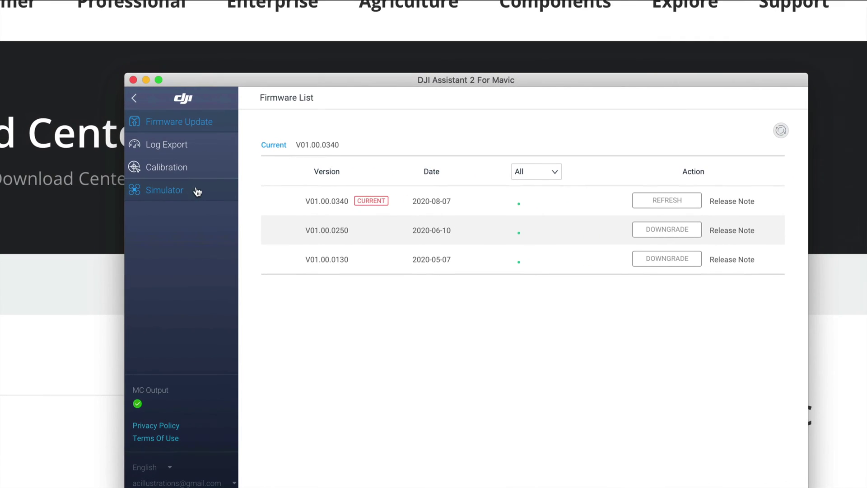
left_click_drag(398, 85, 368, 59)
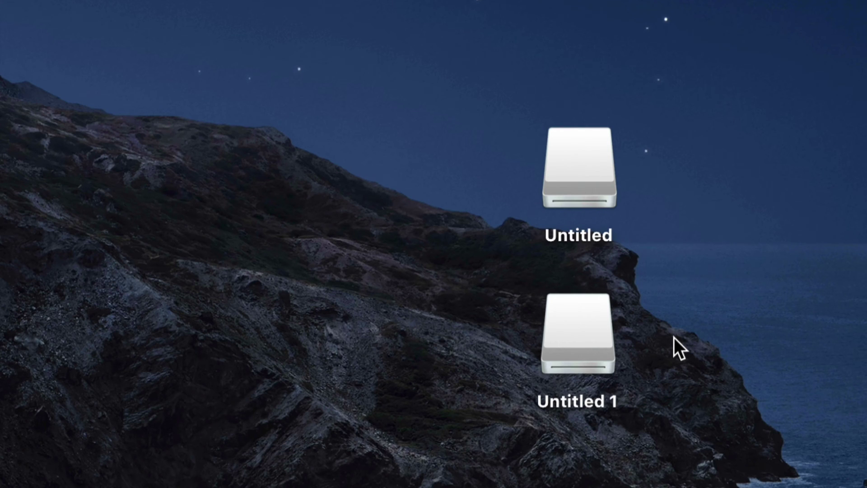
Step: Switch to the macOS desktop and arrange the Untitled and Untitled 1 drives side by side
left_click_drag(592, 335, 697, 167)
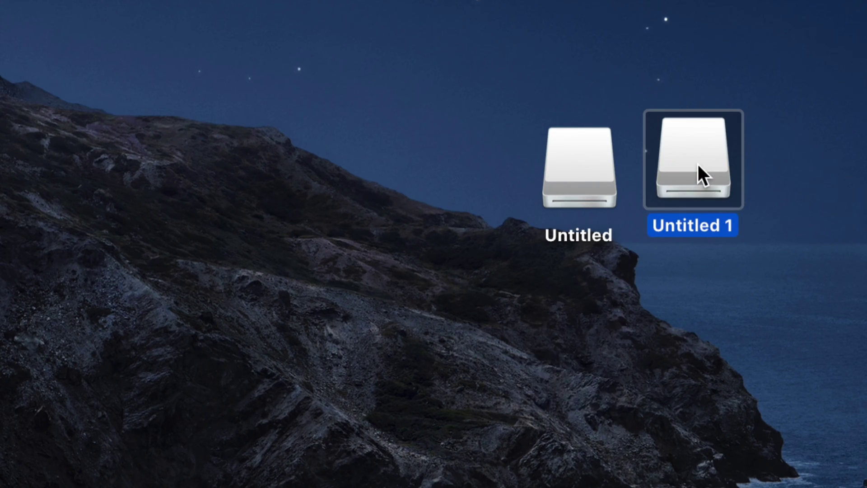
left_click_drag(820, 141, 435, 154)
left_click(624, 449)
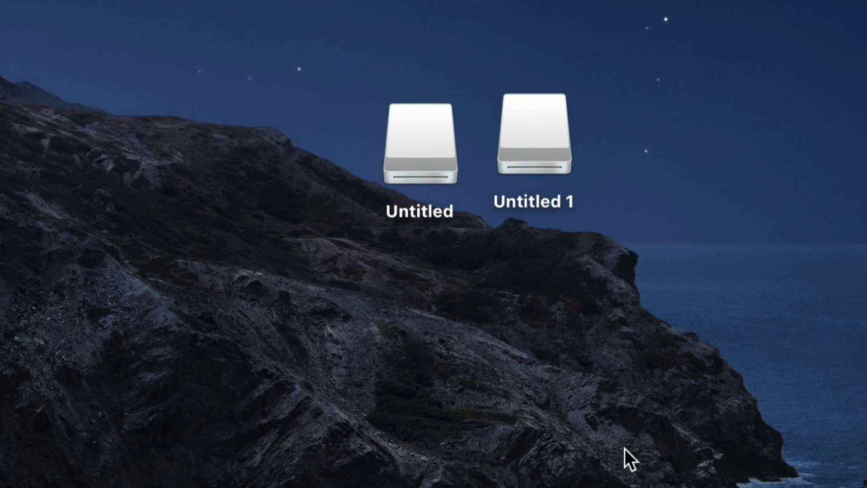
left_click_drag(532, 107, 559, 132)
left_click_drag(449, 139, 462, 161)
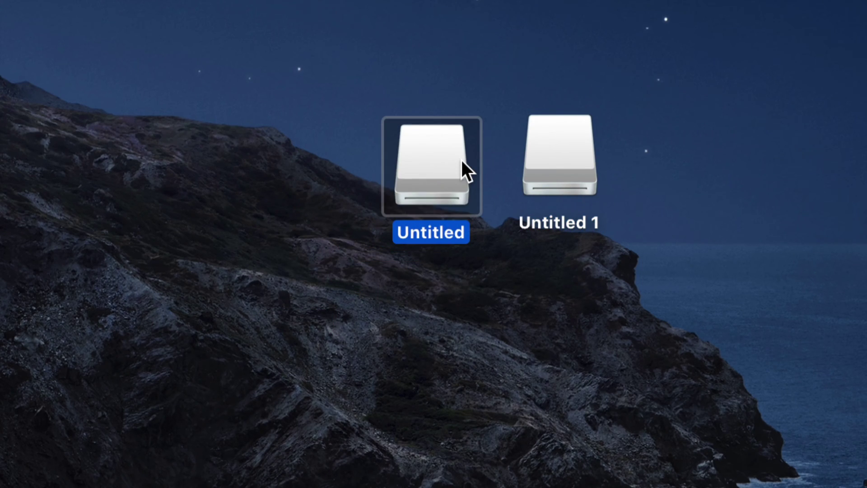
Step: Open the 100MEDIA folder inside DCIM on the Untitled drive
double_click(422, 169)
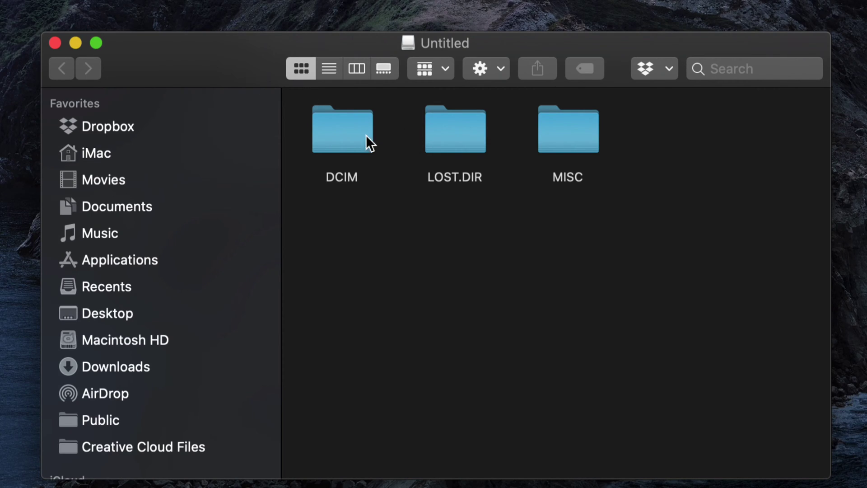
double_click(348, 132)
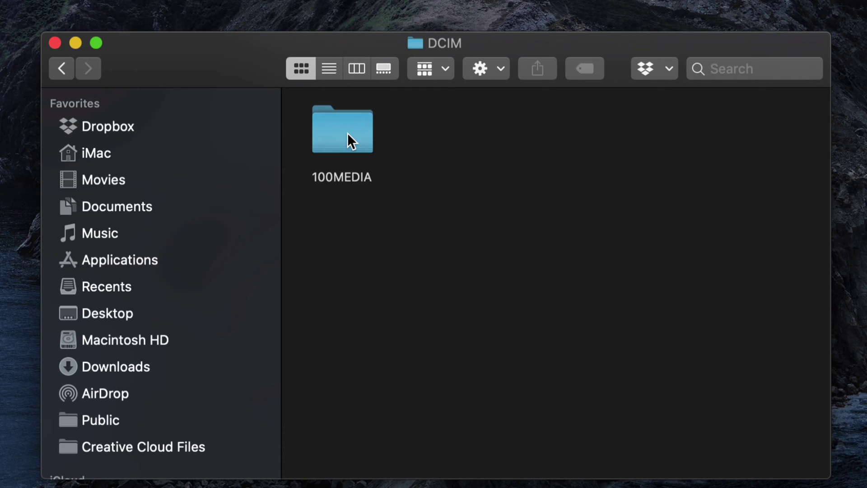
double_click(348, 133)
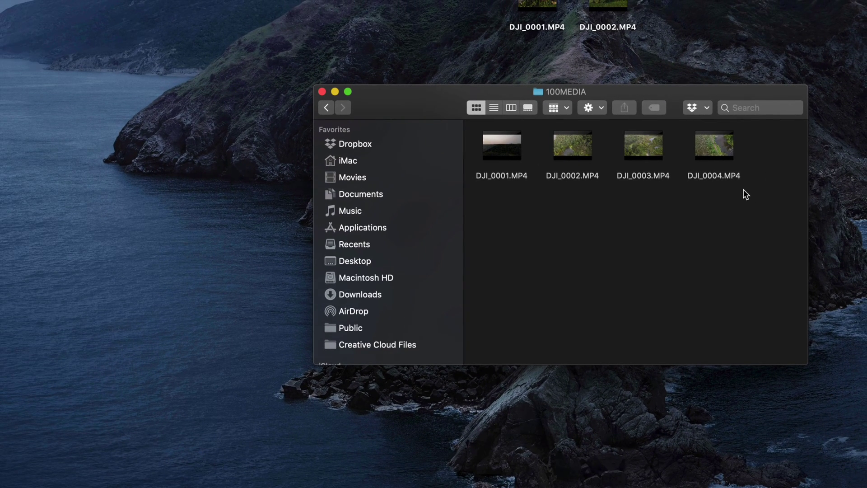
Step: Copy clips DJI_0001.MP4 to DJI_0004.MP4 to the desktop, keeping both versions of the files with duplicate names
left_click_drag(732, 214, 55, 199)
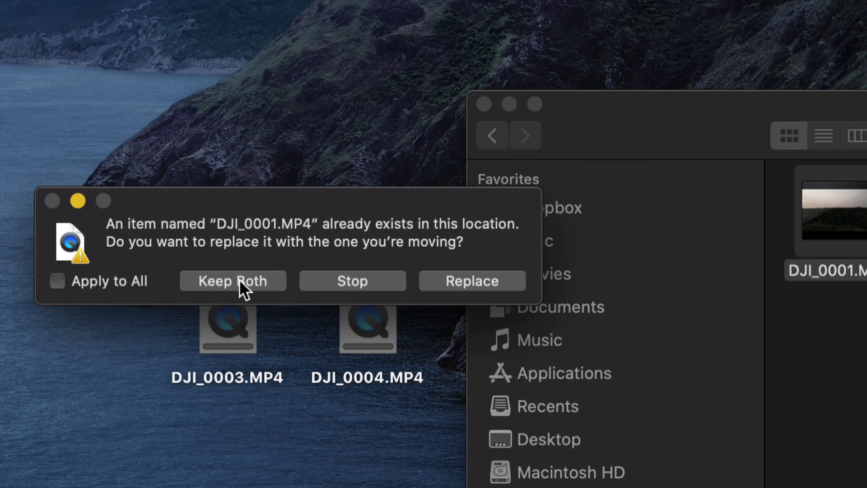
left_click(213, 285)
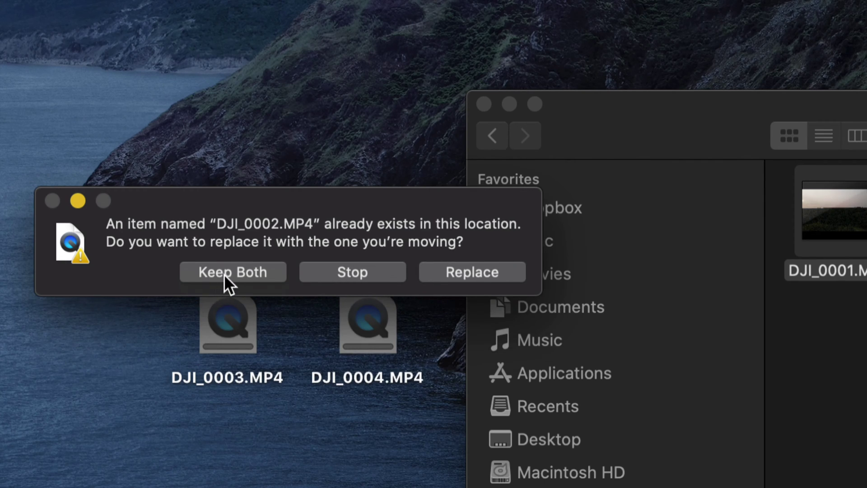
left_click(224, 272)
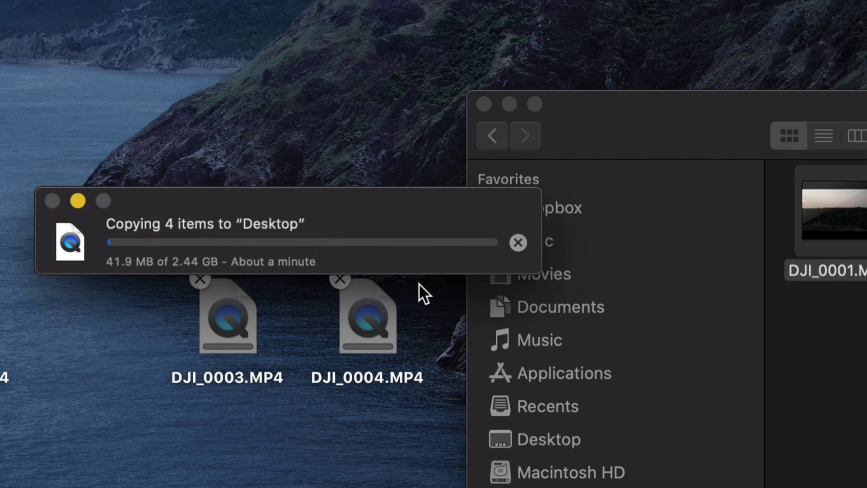
left_click_drag(289, 202, 365, 198)
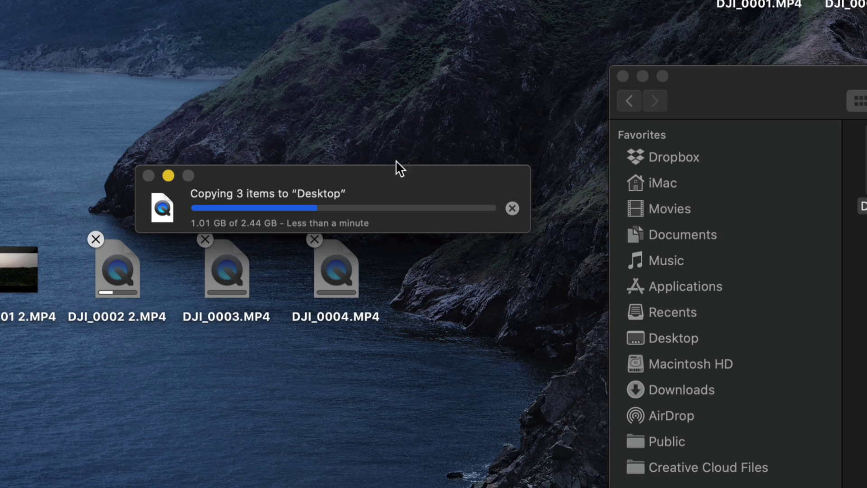
Step: Open the 100MEDIA folder inside DCIM on the Untitled 1 drive
left_click(722, 90)
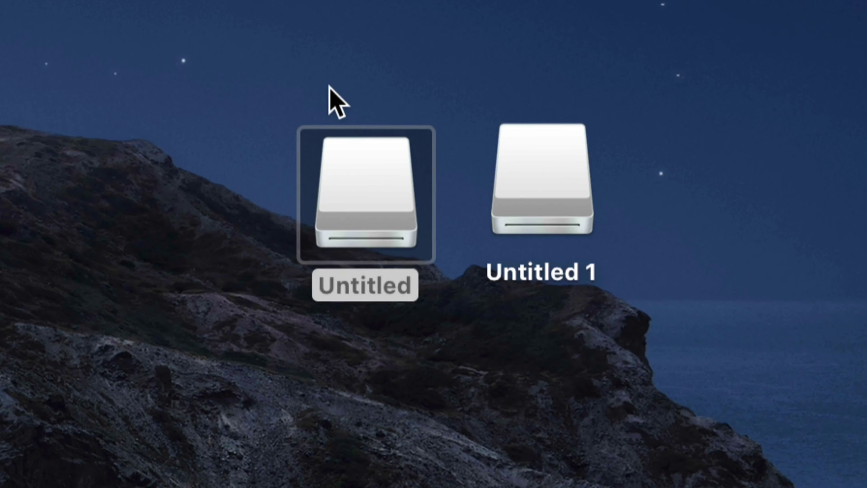
left_click(515, 178)
left_click_drag(529, 180, 548, 180)
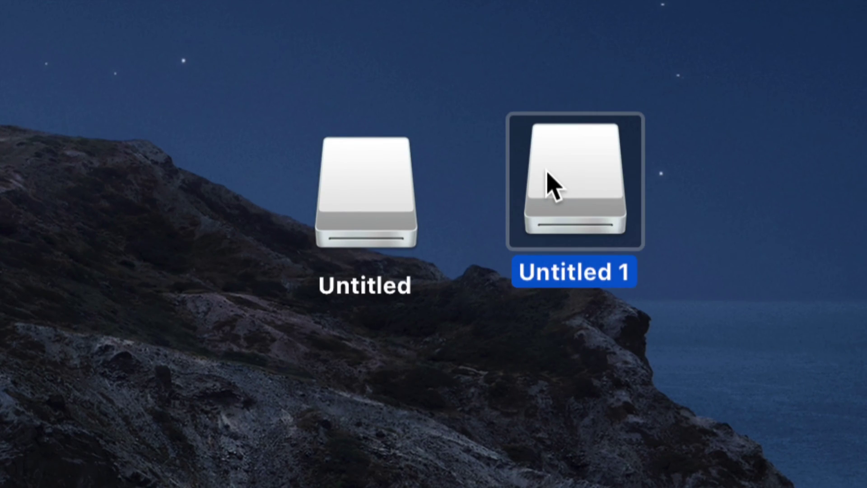
double_click(548, 173)
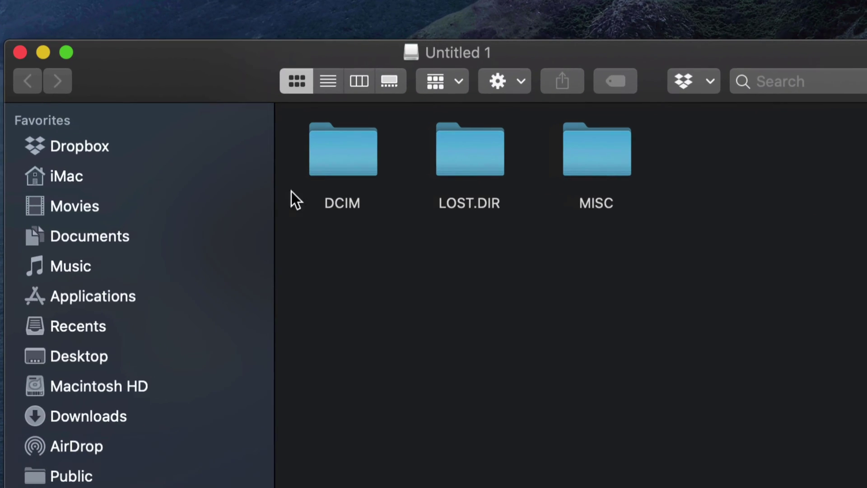
double_click(341, 154)
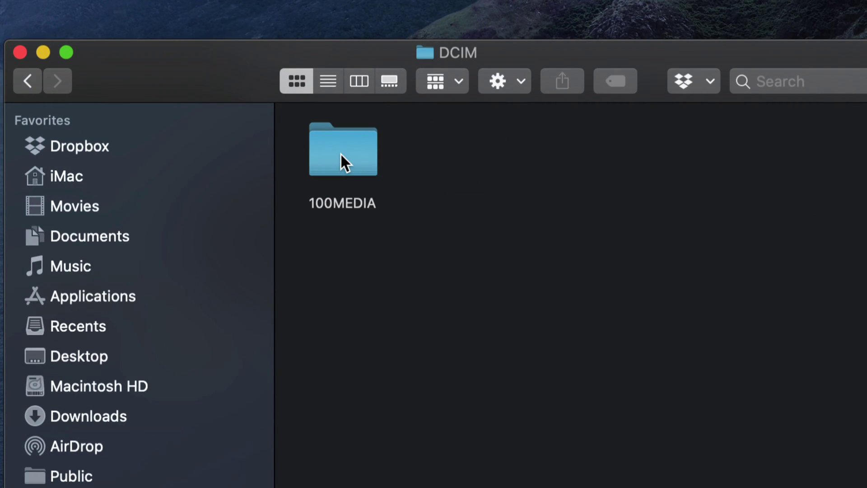
double_click(341, 154)
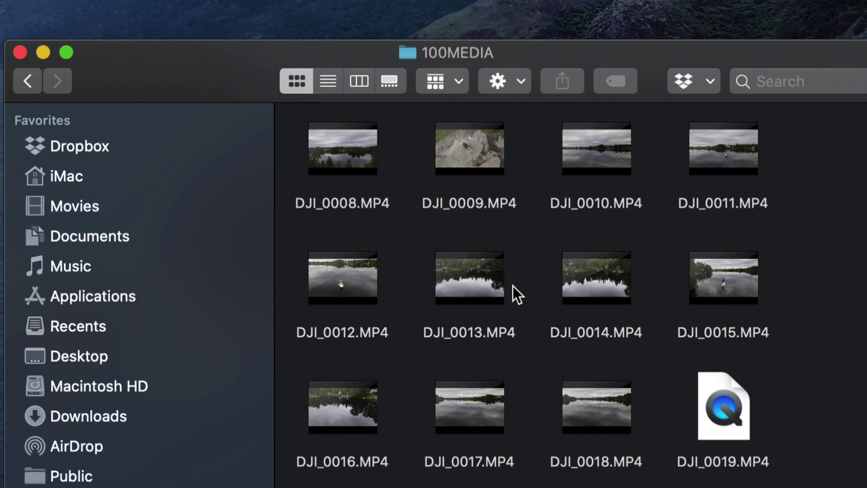
Step: Look through all the video clips stored in the Untitled 1 drive's 100MEDIA folder
scroll(513, 286, "down", 3)
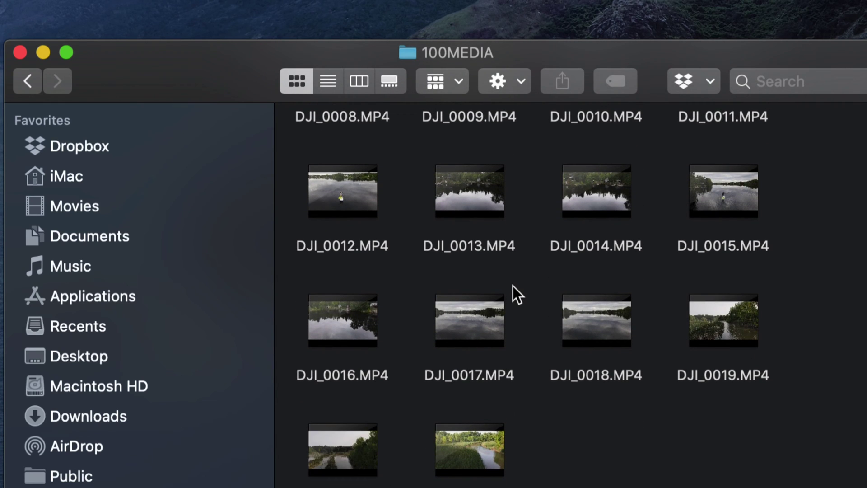
scroll(513, 286, "up", 2)
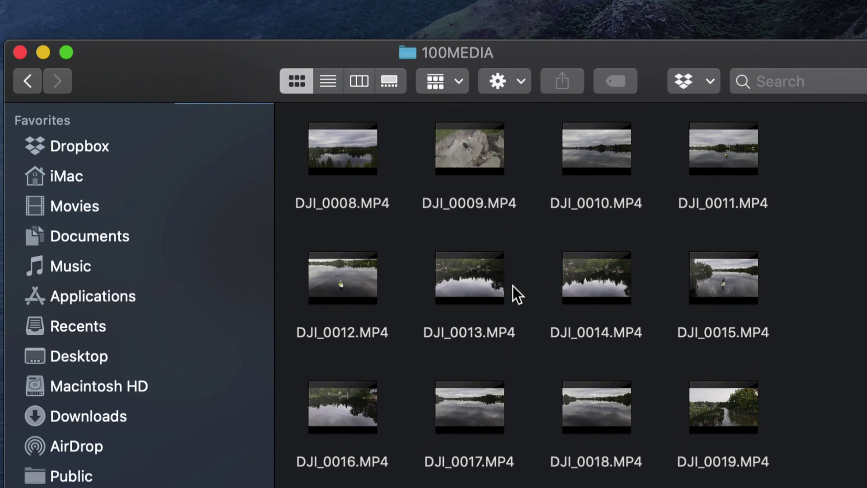
scroll(513, 286, "down", 2)
scroll(513, 286, "up", 2)
scroll(513, 286, "down", 3)
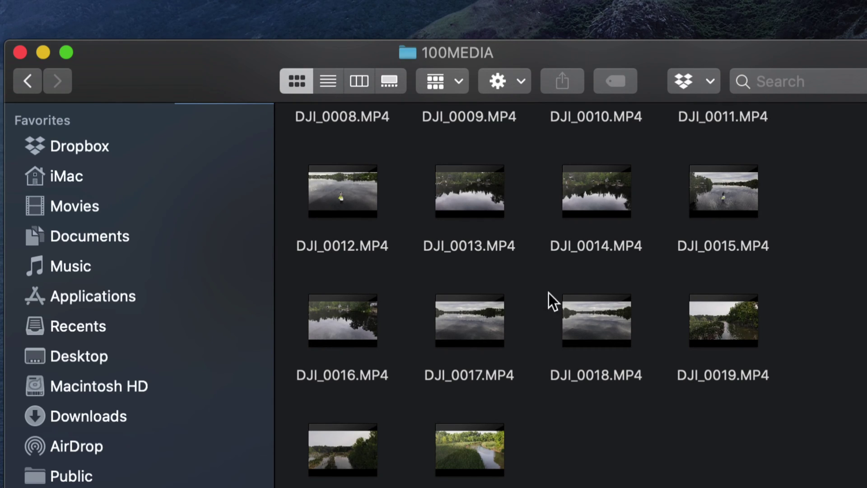
mouse_move(571, 308)
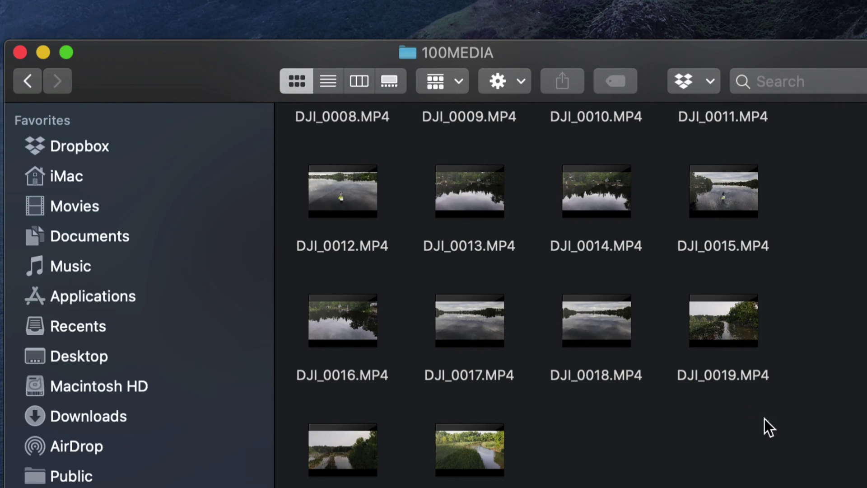
left_click_drag(767, 418, 351, 164)
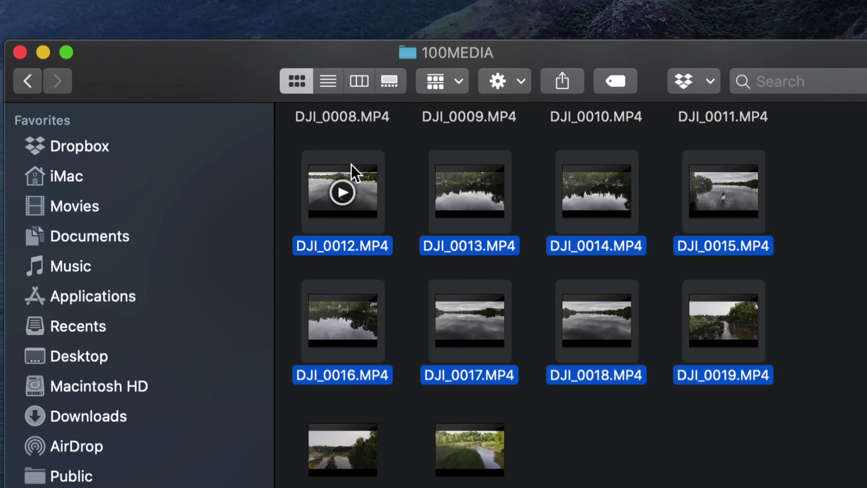
left_click(570, 403)
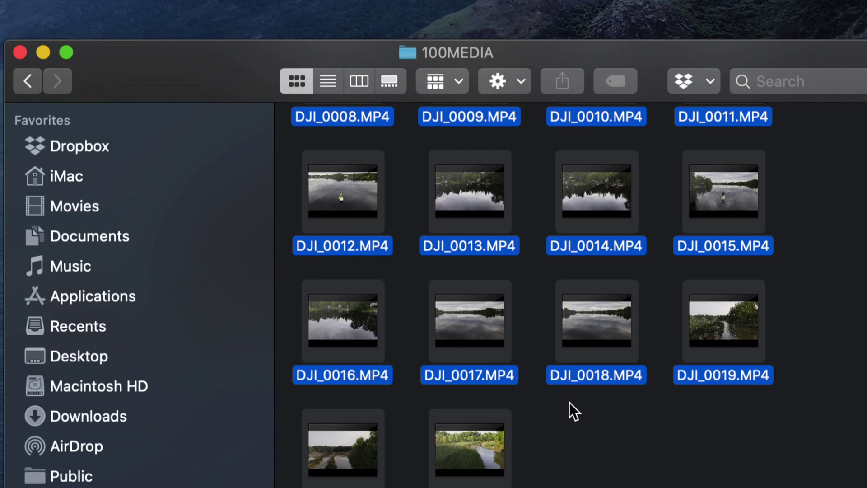
left_click(582, 419)
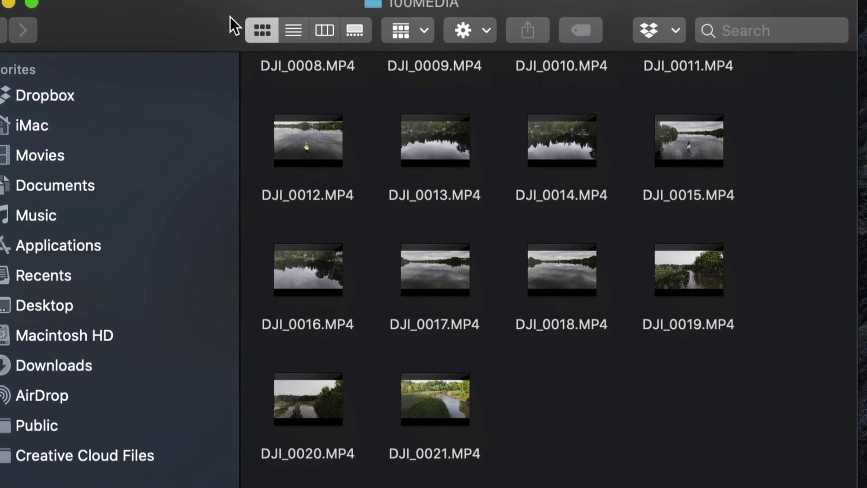
Step: Copy clips DJI_0019.MP4, DJI_0020.MP4 and DJI_0021.MP4 from the Untitled 1 drive to the desktop
left_click(716, 279)
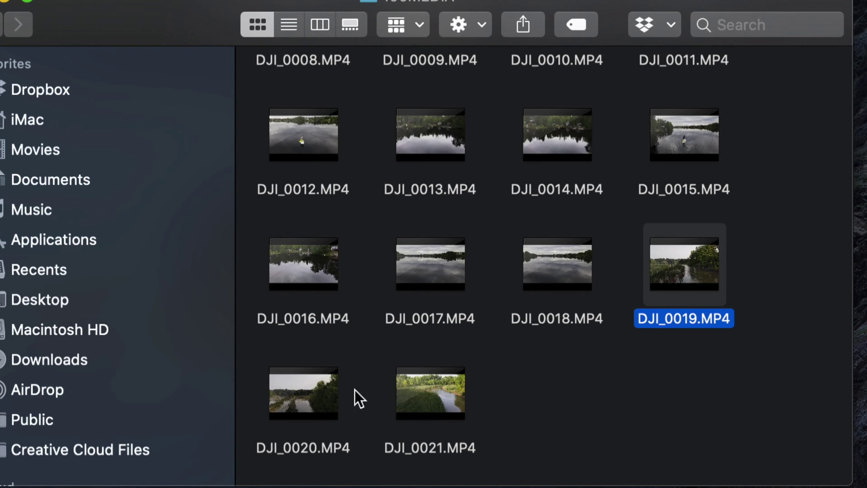
left_click(328, 412, "super")
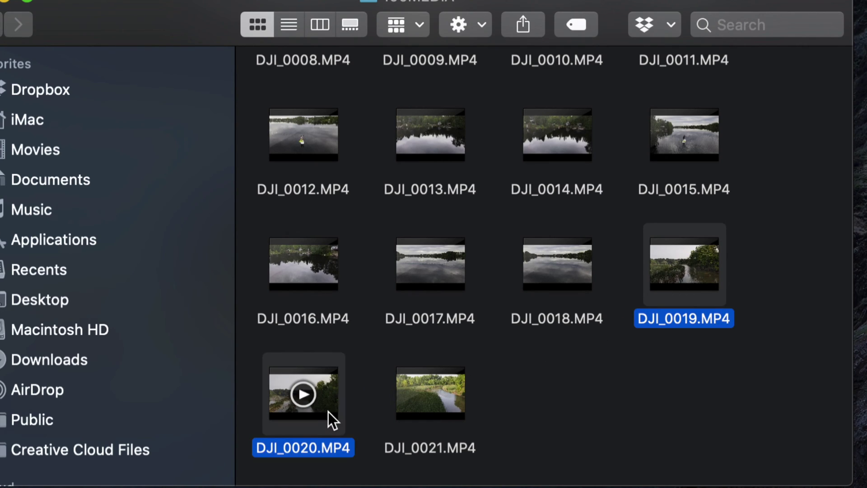
left_click(454, 409, "super")
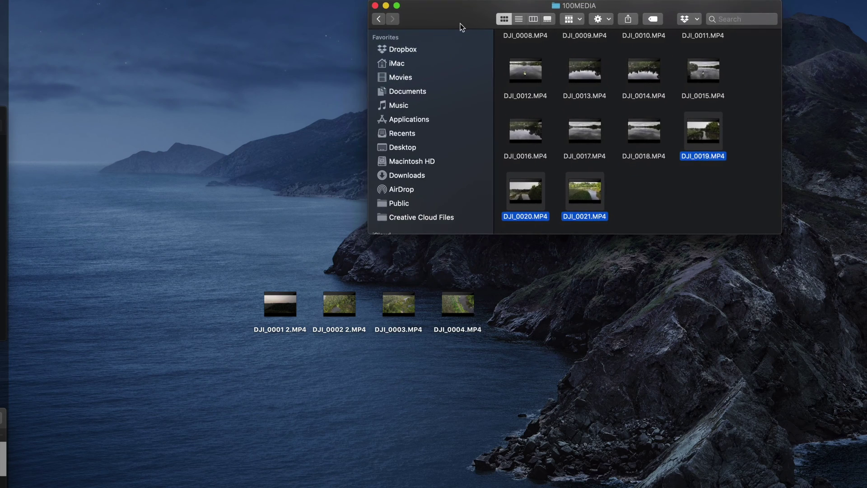
left_click_drag(461, 25, 480, 23)
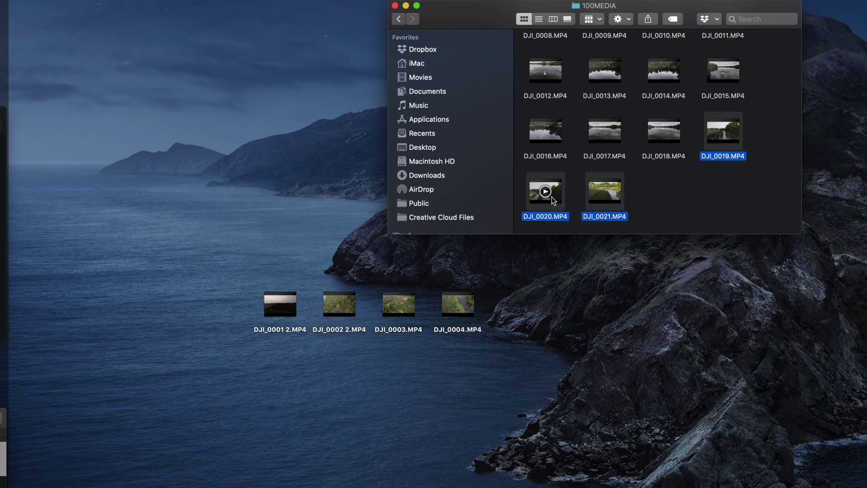
left_click_drag(551, 197, 278, 418)
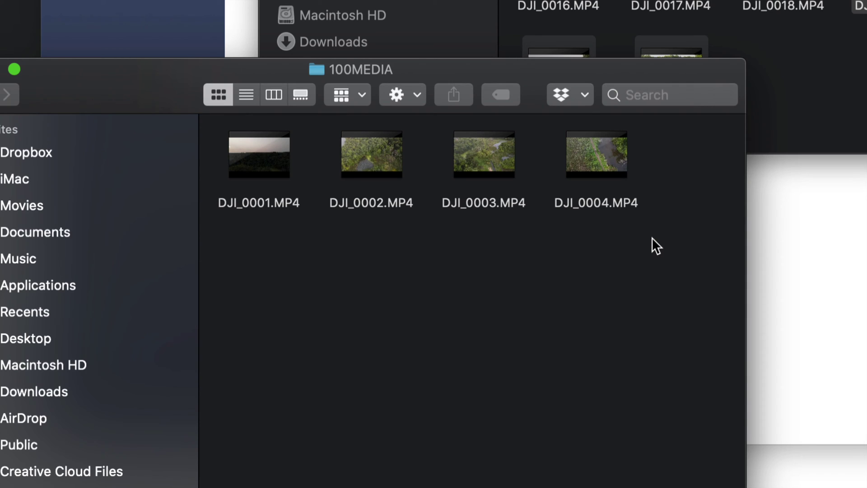
Step: Move clips DJI_0001.MP4 to DJI_0004.MP4 from the drive's 100MEDIA folder to the Trash
left_click_drag(528, 74, 567, 74)
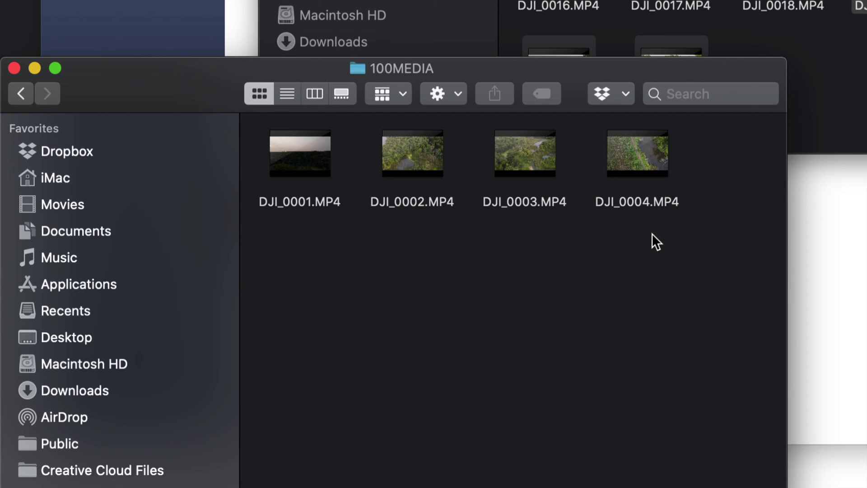
left_click_drag(652, 233, 297, 138)
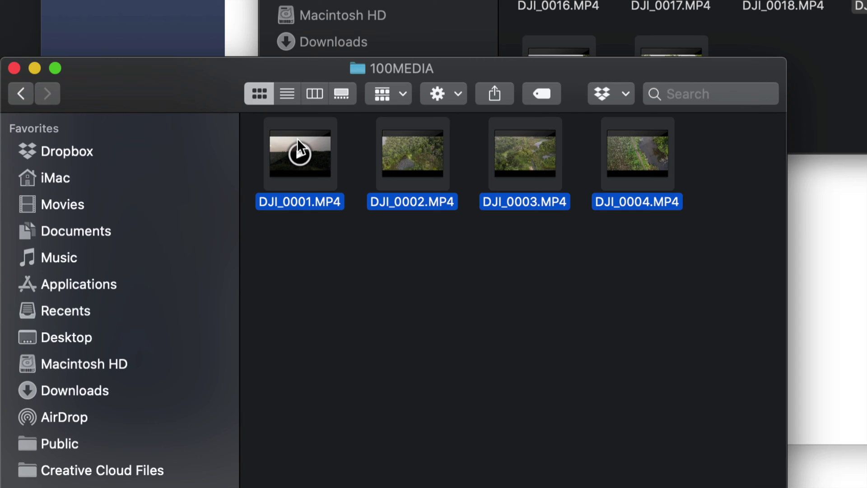
key("super+BackSpace")
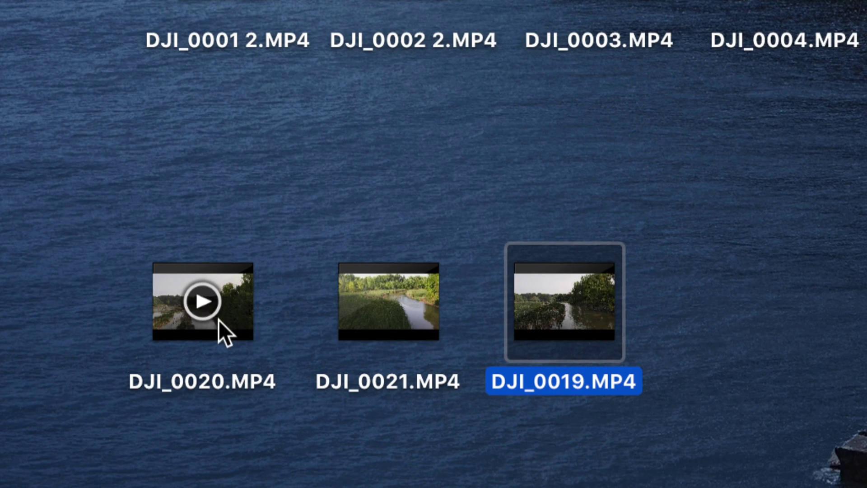
Step: Check the copied clips DJI_0020.MP4, DJI_0021.MP4 and DJI_0019.MP4 on the desktop
left_click(219, 319)
left_click(367, 326)
left_click(522, 319)
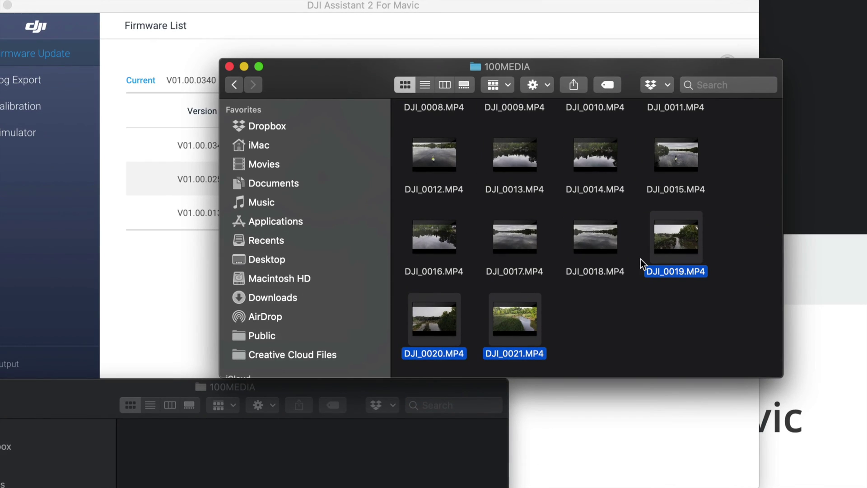
Step: Move all the video clips in the Untitled 1 drive's 100MEDIA folder to the Trash
left_click(676, 313)
scroll(676, 312, "up", 2)
scroll(676, 312, "down", 2)
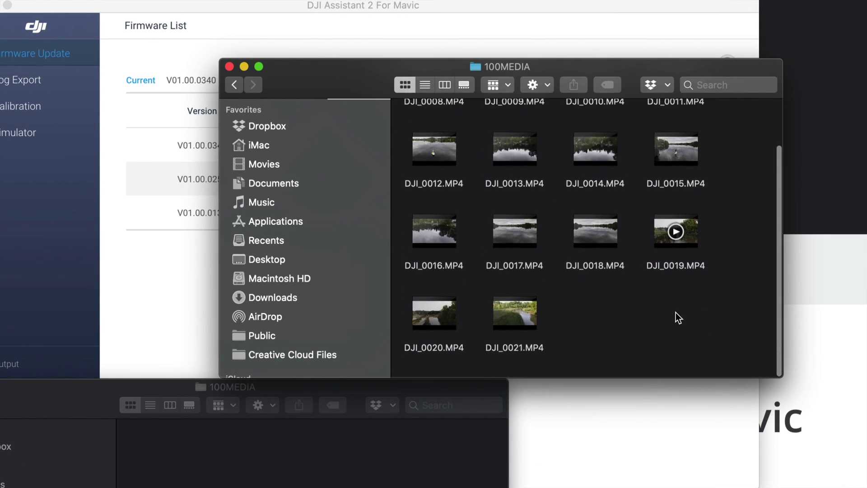
key("super+a")
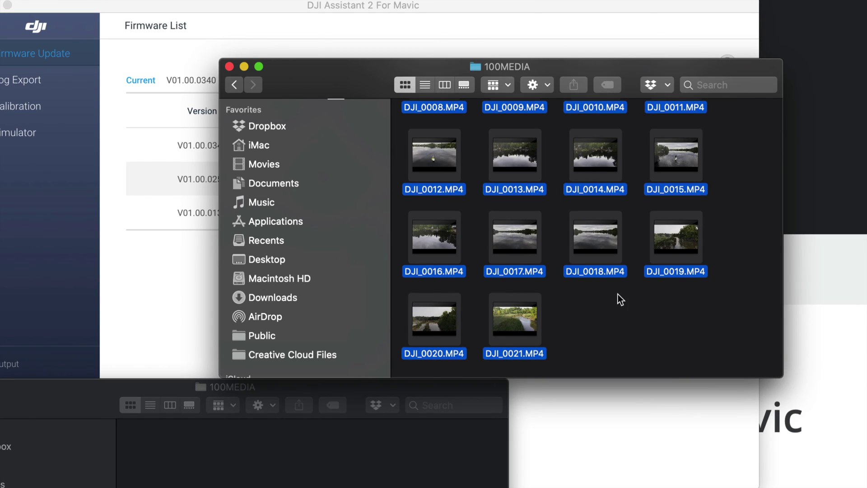
right_click(582, 243)
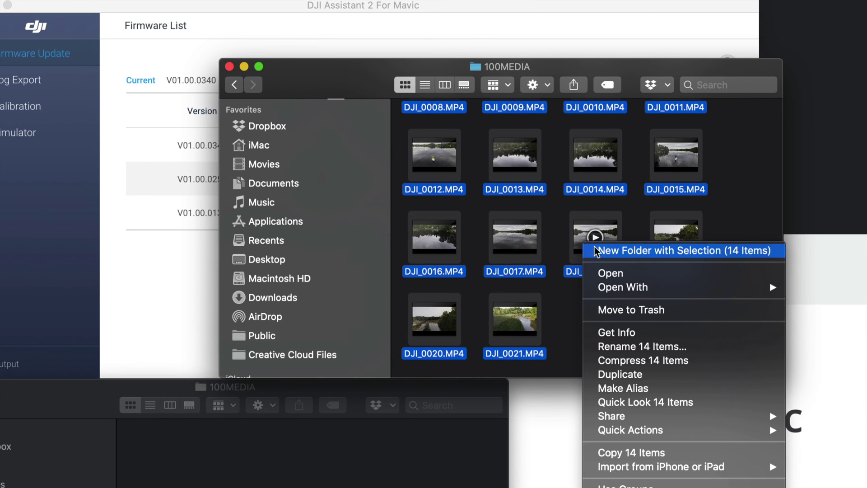
left_click(653, 310)
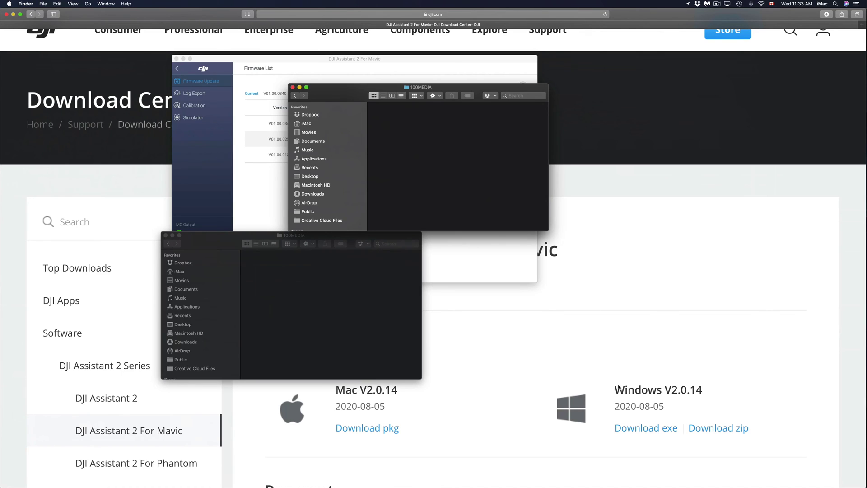
Step: Empty the Trash to permanently remove the deleted clips from the drives
mouse_move(746, 472)
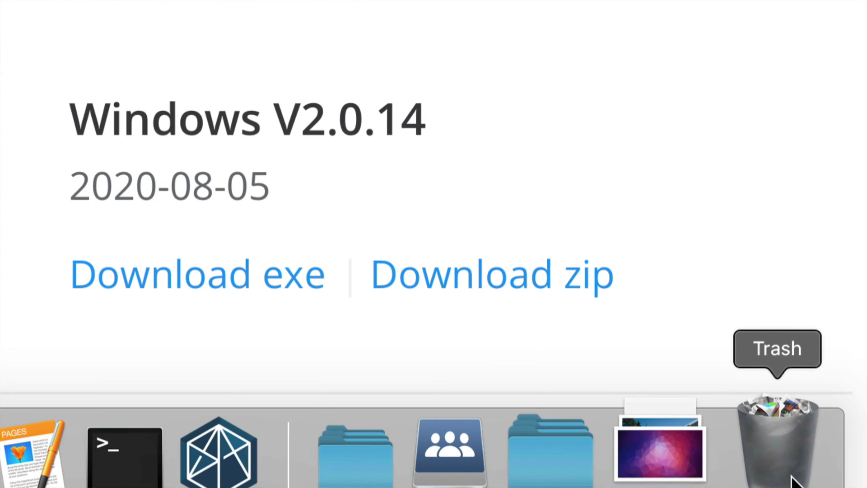
left_click(788, 478)
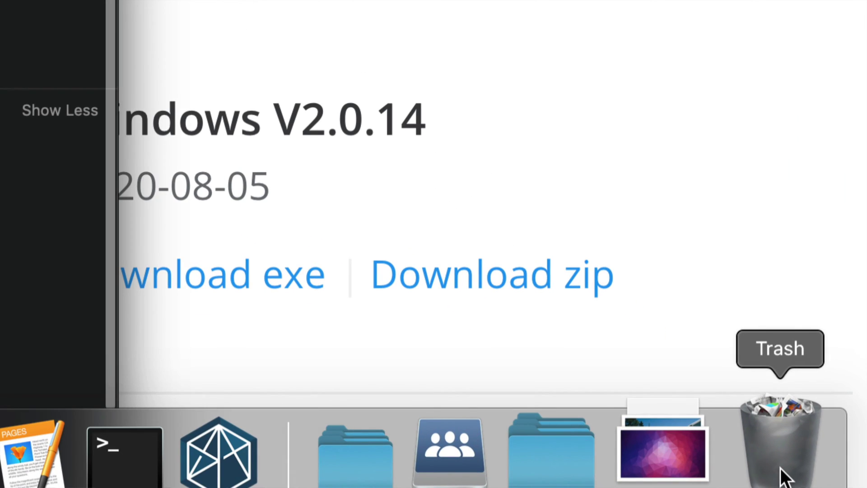
right_click(782, 469)
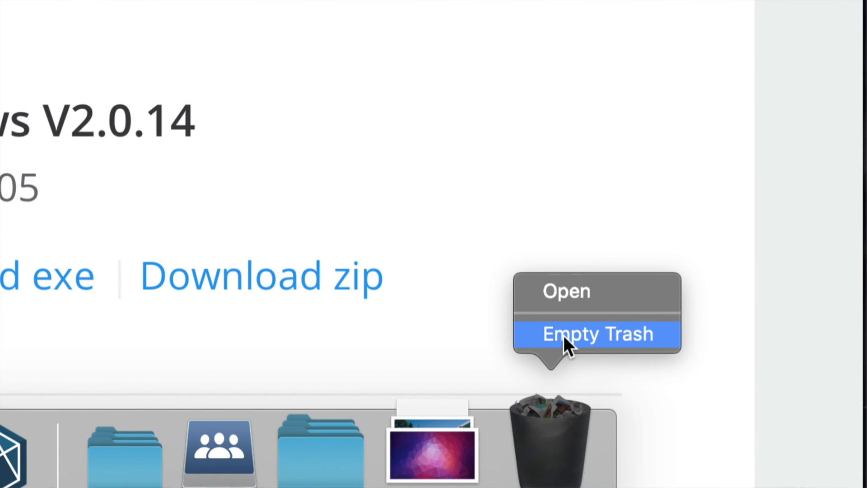
left_click(563, 335)
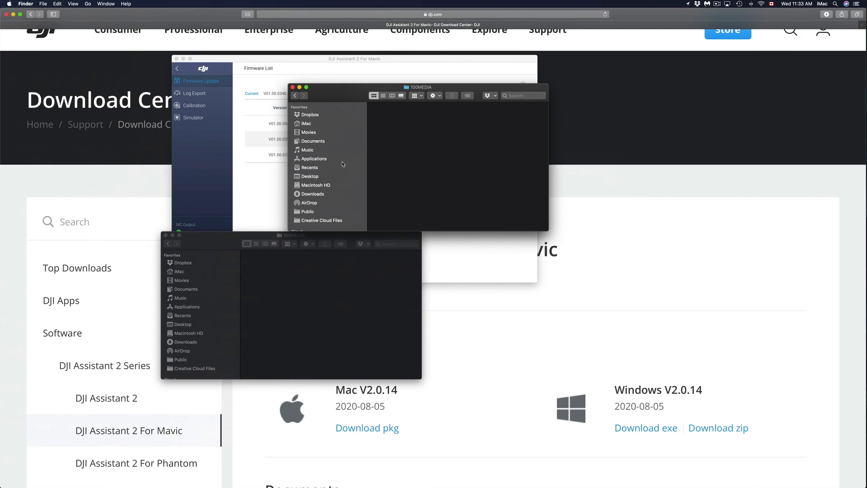
Step: Go back to the top level of the Untitled 1 drive and close both Finder windows
left_click(296, 96)
left_click(297, 96)
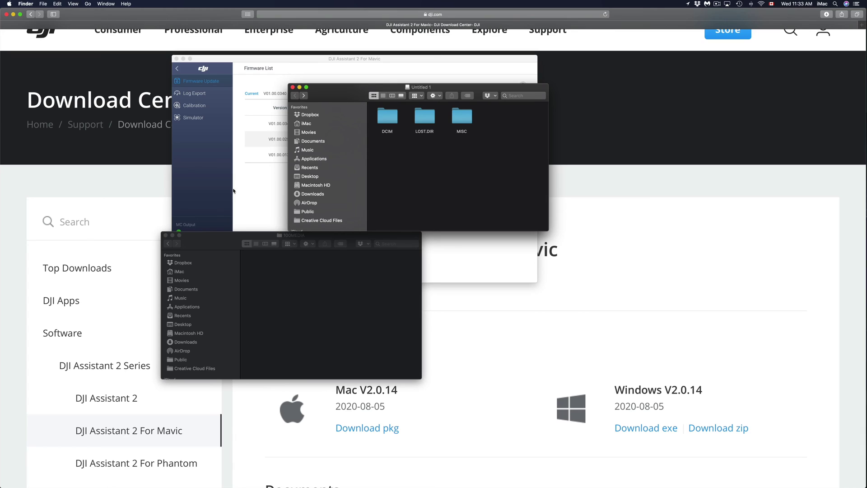
left_click(166, 235)
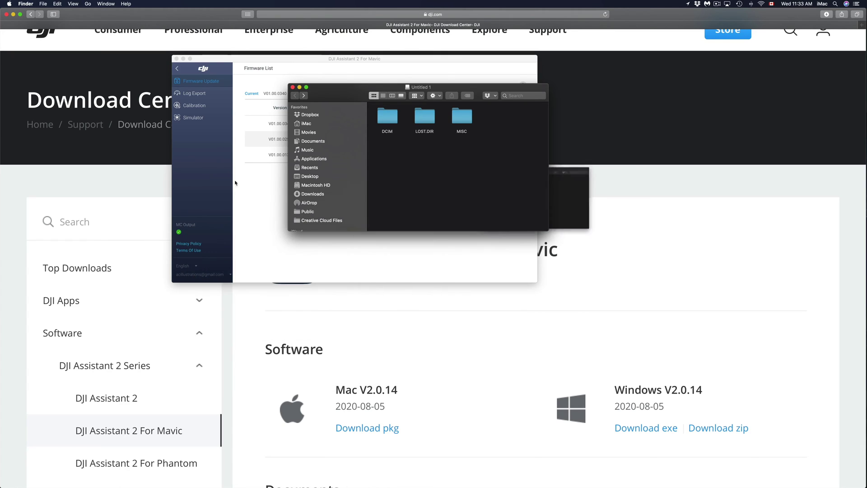
left_click(293, 87)
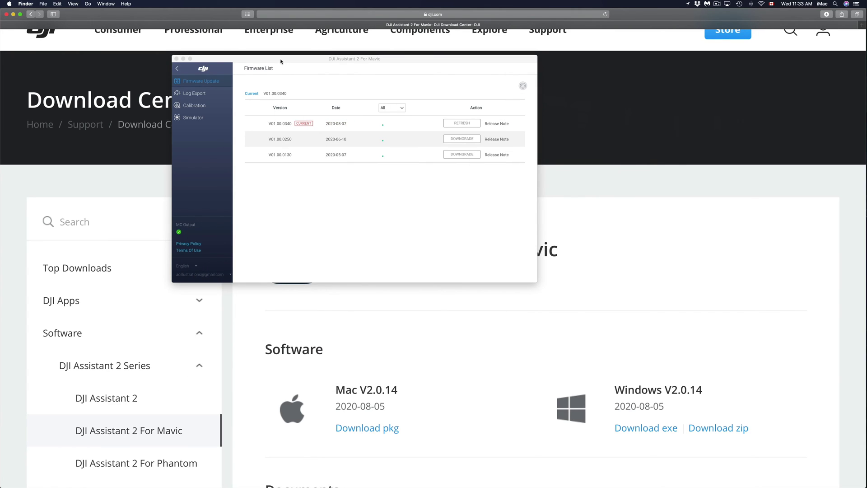
Step: View the Simulator, Calibration and Log Export pages in DJI Assistant 2, and quit the application
left_click_drag(282, 62, 340, 153)
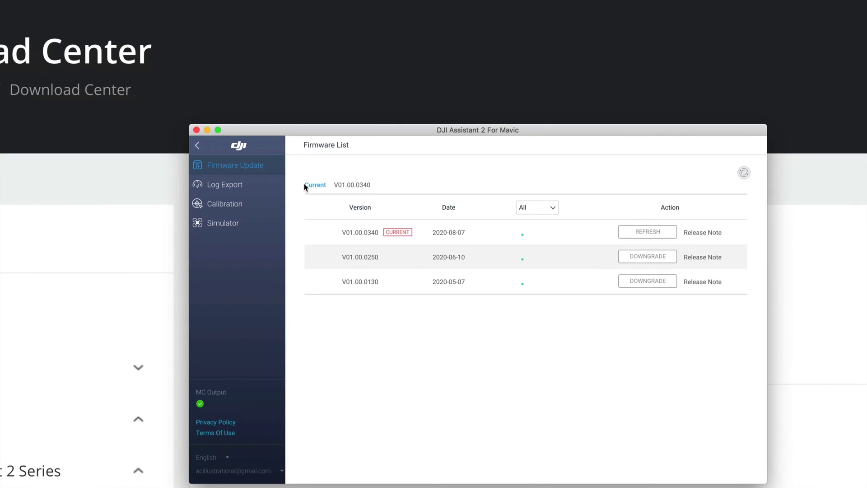
left_click_drag(296, 129, 248, 80)
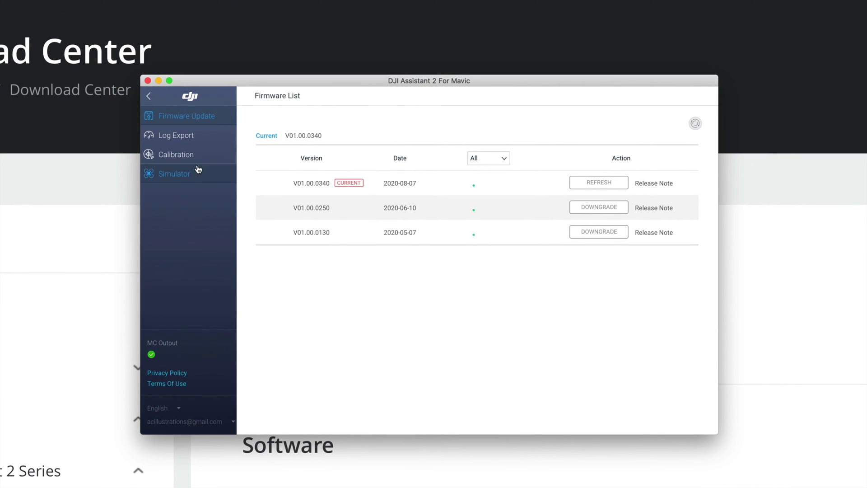
left_click(186, 183)
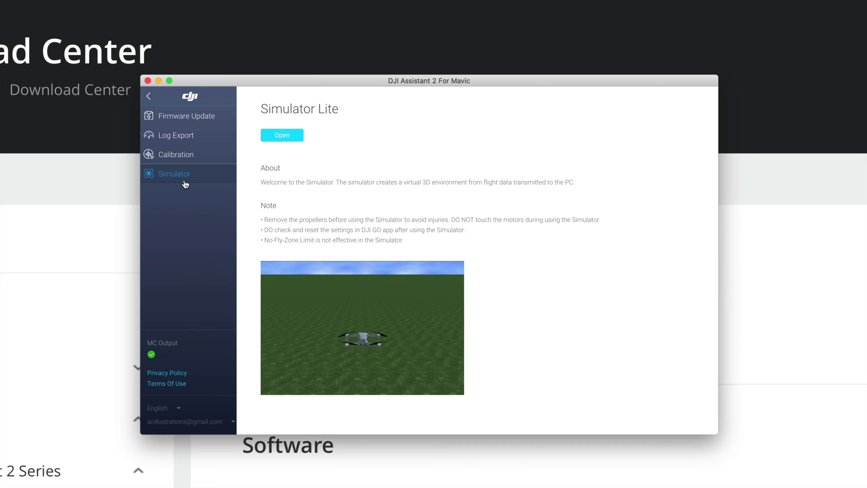
left_click(186, 155)
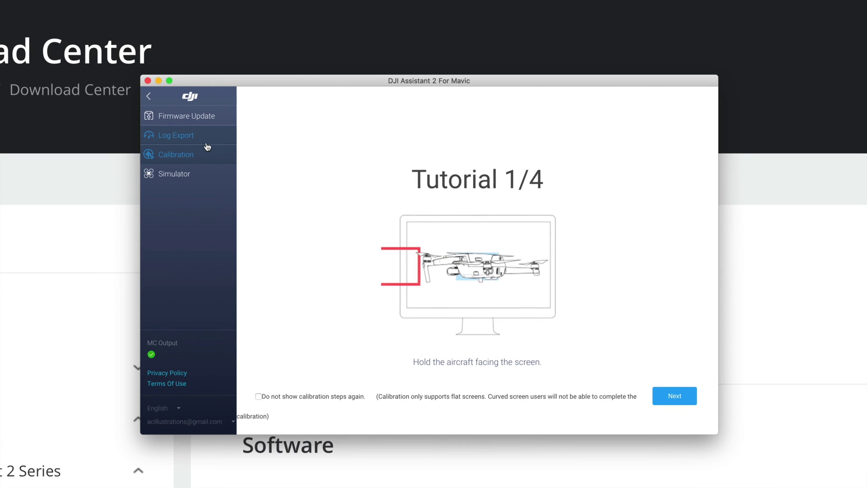
left_click(197, 140)
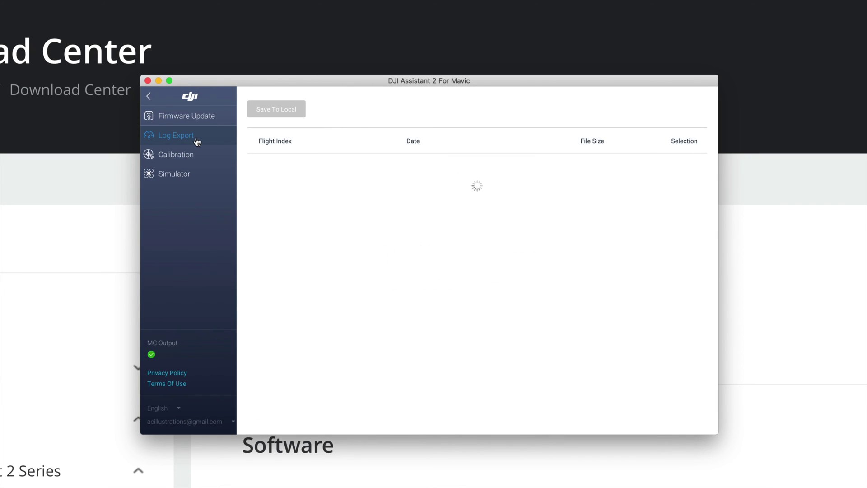
left_click(148, 80)
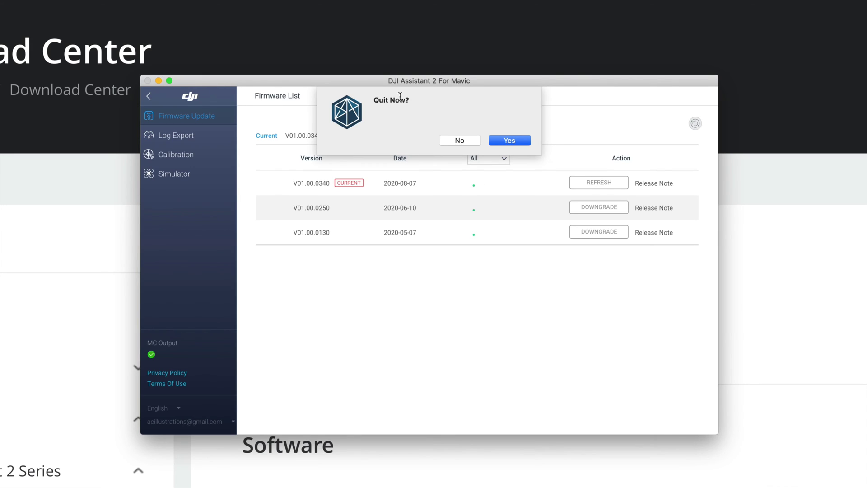
left_click(519, 138)
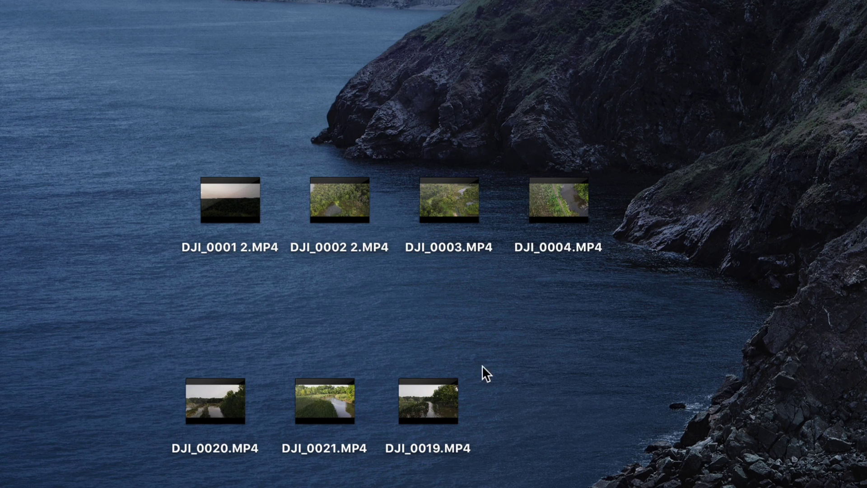
Step: Move clips DJI_0019.MP4, DJI_0020.MP4 and DJI_0021.MP4 up on the desktop, directly beneath the DJI_0001 2.MP4 to DJI_0004.MP4 row
left_click_drag(468, 378, 256, 305)
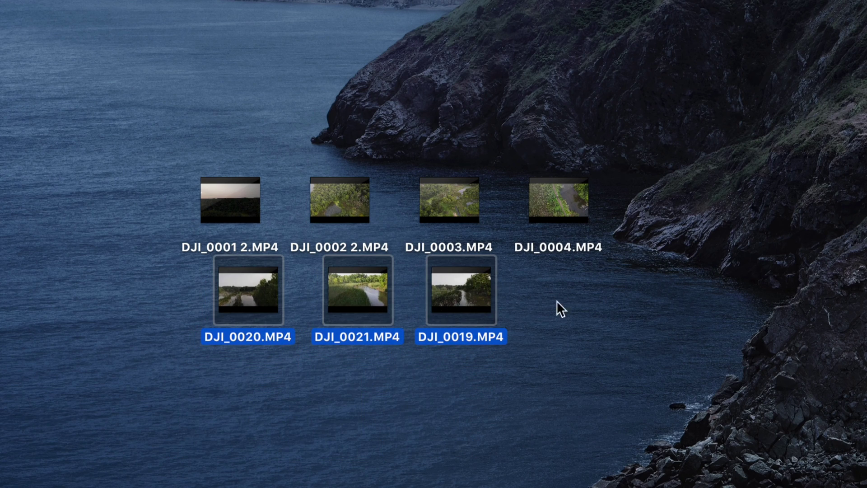
left_click(667, 303)
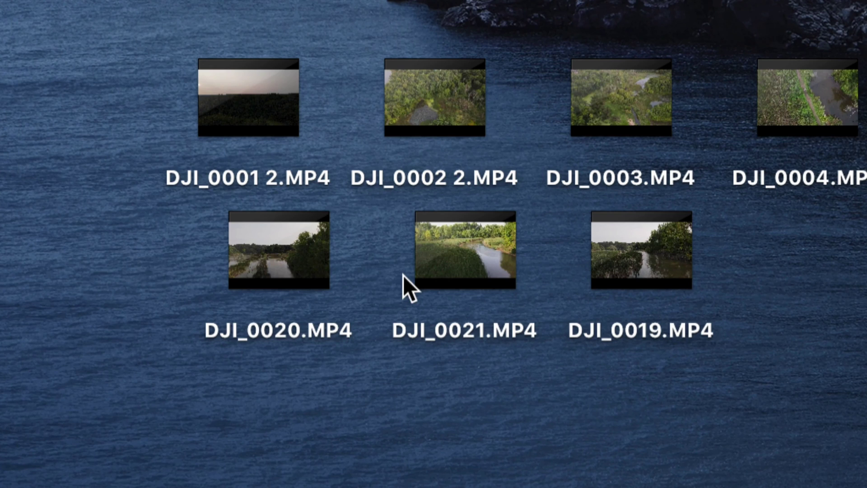
Step: Check the dimensions of DJI_0021.MP4 in its file information and close the info window
mouse_move(350, 304)
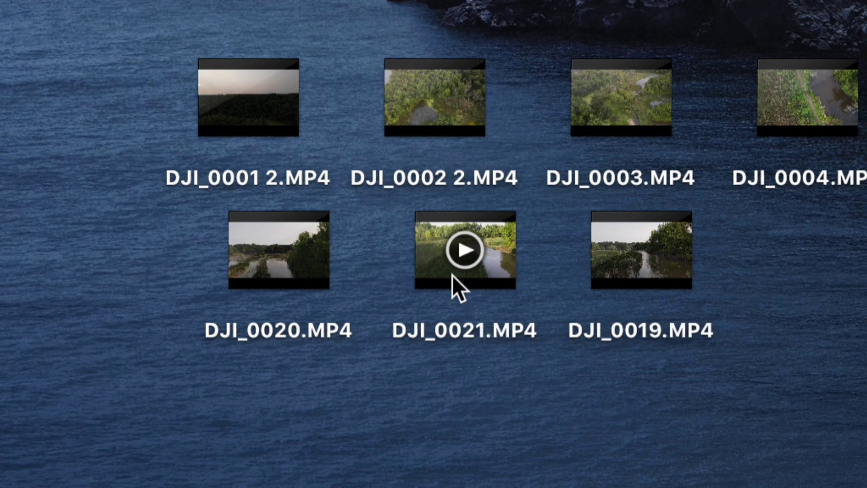
right_click(495, 278)
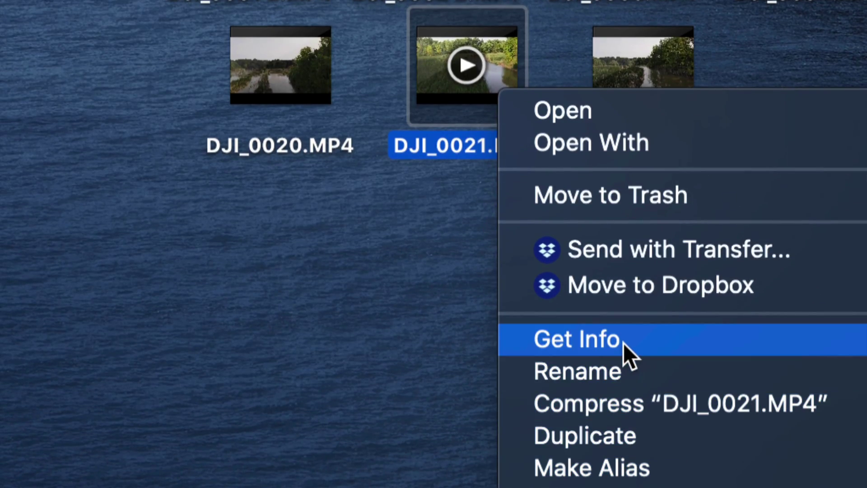
left_click(623, 344)
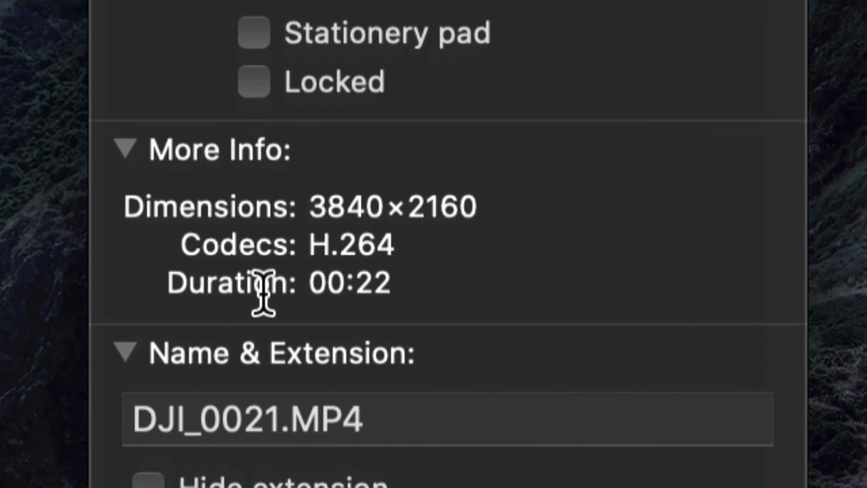
left_click_drag(329, 173, 526, 175)
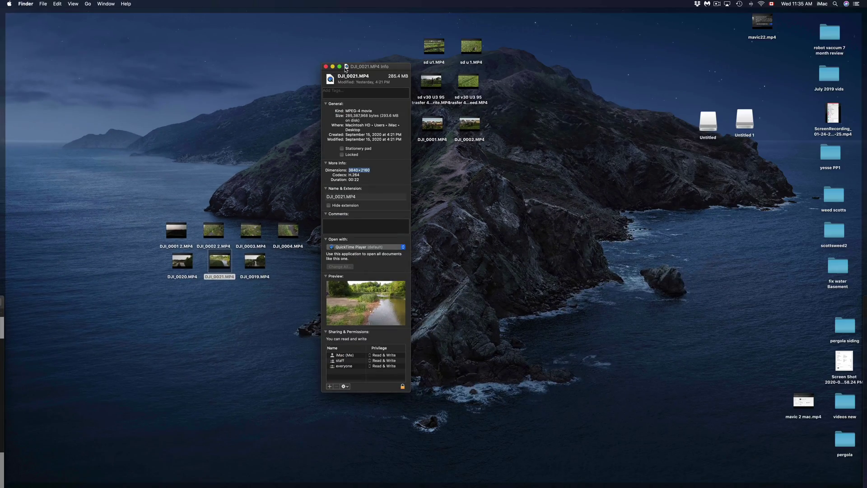
key("super+w")
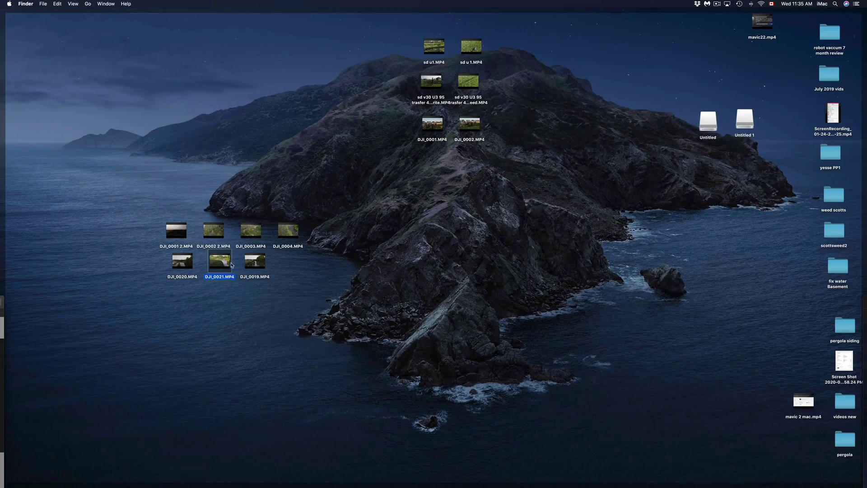
Step: Play DJI_0021.MP4 from the desktop in a Quick Look preview
mouse_move(229, 266)
key("space")
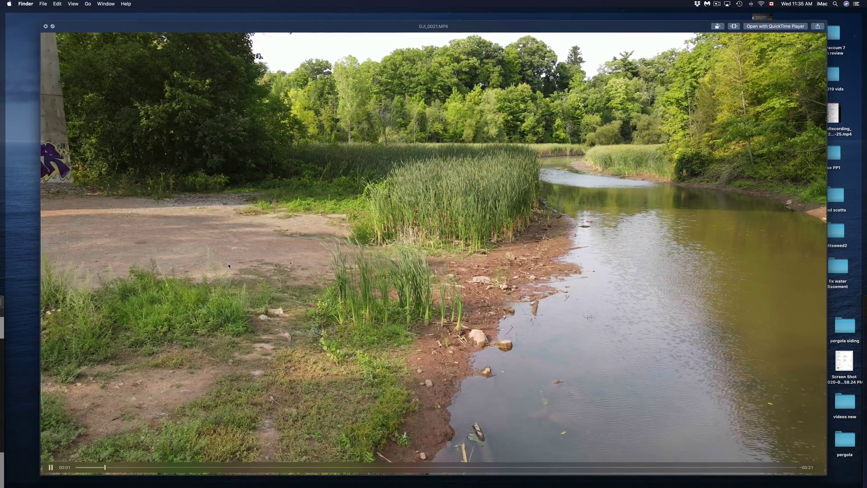